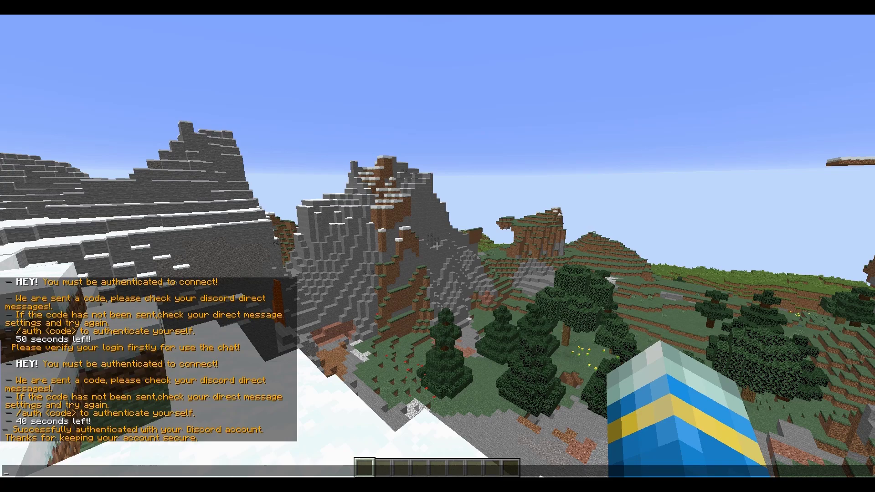
pyautogui.press('Escape')
pyautogui.press('Escape')
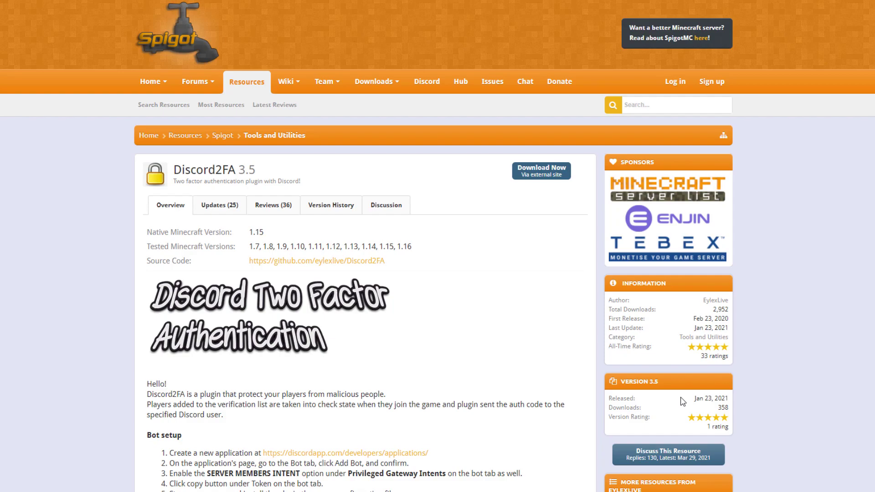
# Open the Discord developer applications page linked in the plugin's bot setup instructions and create an application named ServerMiner Tutorial.
pyautogui.click(305, 454)
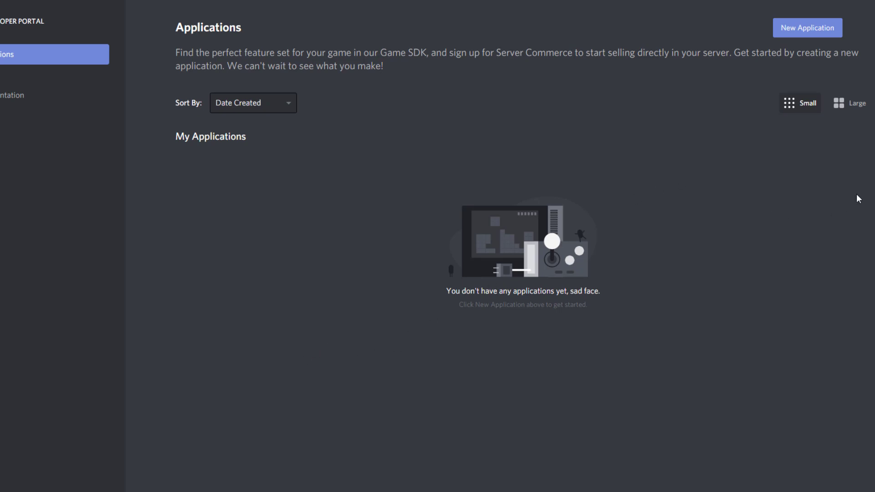
pyautogui.click(808, 30)
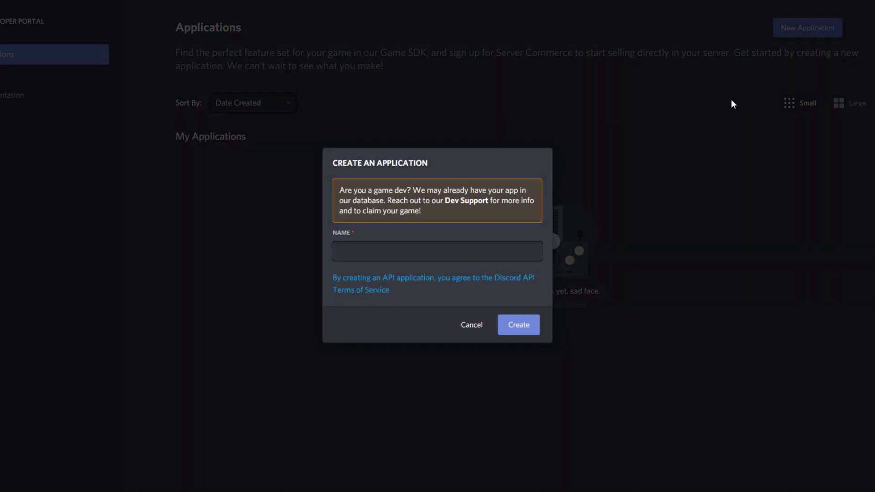
pyautogui.click(464, 246)
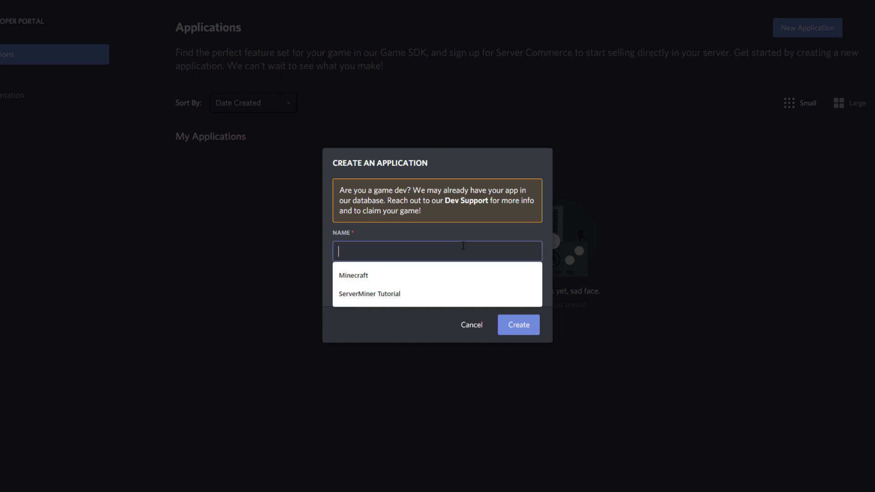
pyautogui.click(403, 298)
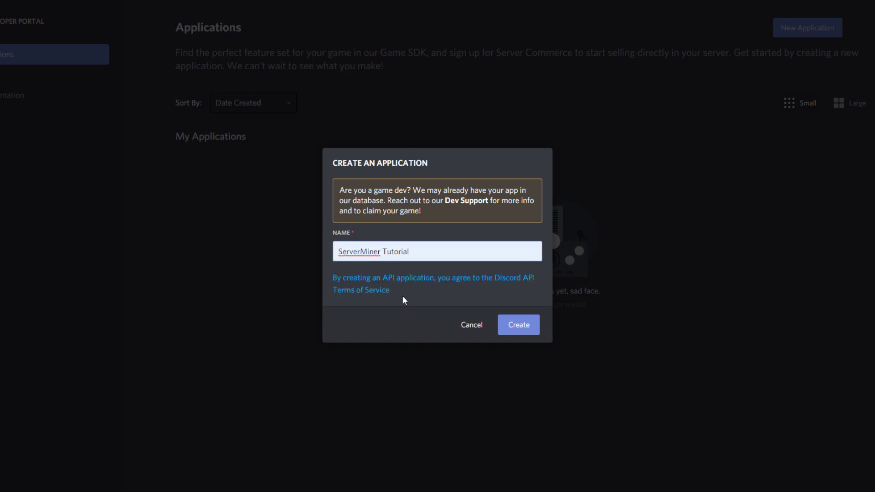
pyautogui.click(519, 324)
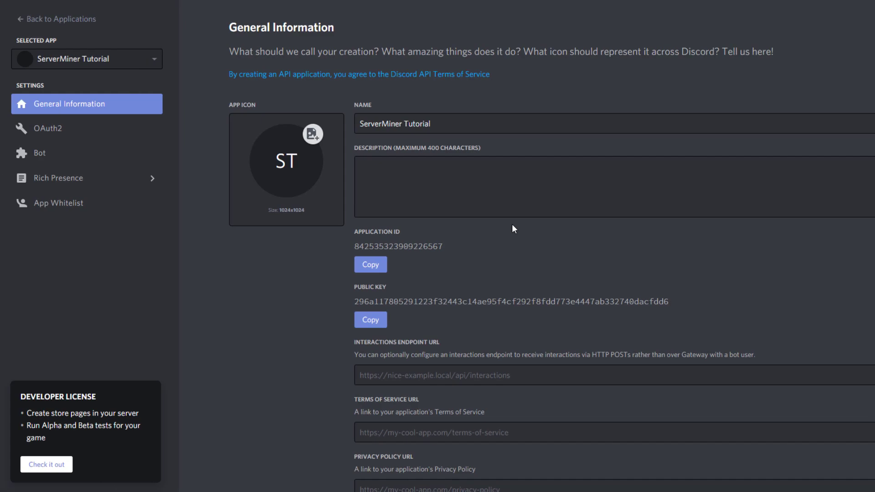
# Add a bot user to the ServerMiner Tutorial application and confirm the irreversible action.
pyautogui.scroll(-1, 512, 224)
pyautogui.scroll(1, 219, 228)
pyautogui.click(79, 154)
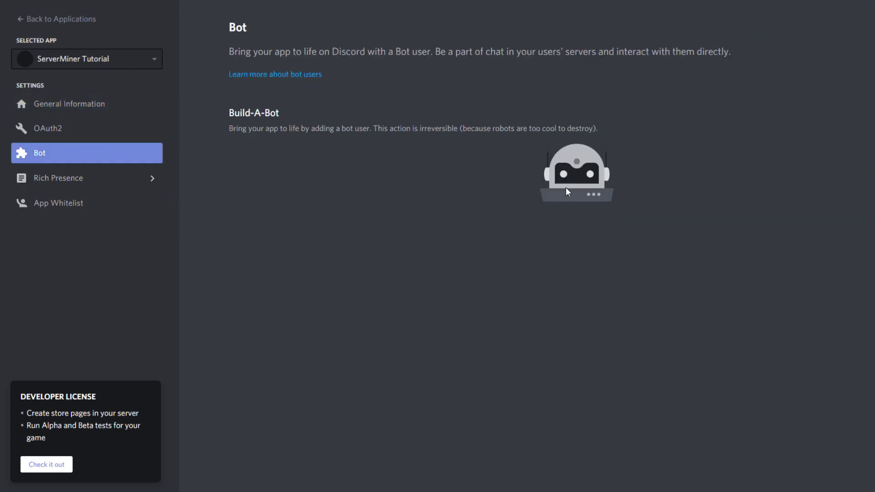
pyautogui.click(848, 124)
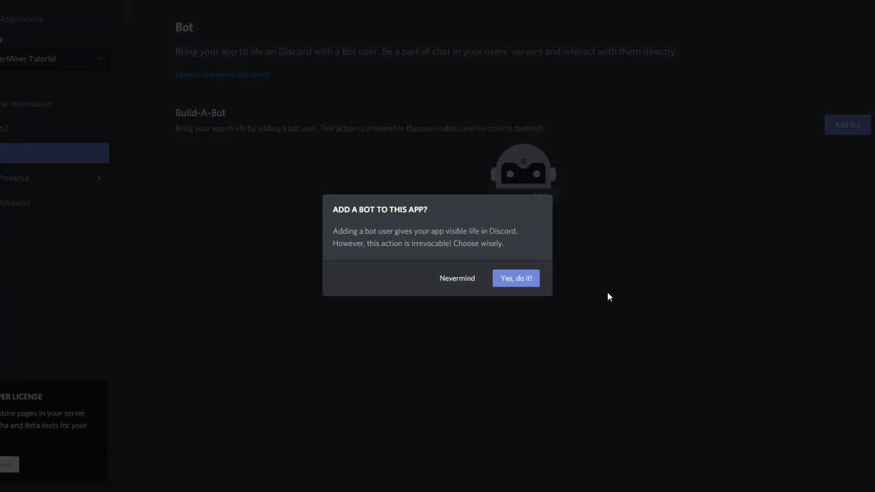
pyautogui.click(519, 281)
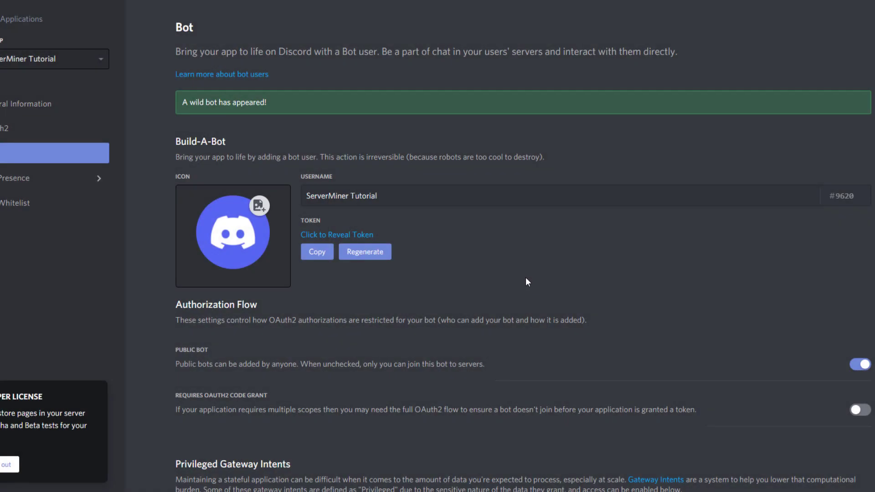
# Enable the Server Members Intent under the bot's Privileged Gateway Intents and save the changes.
pyautogui.scroll(-5, 526, 281)
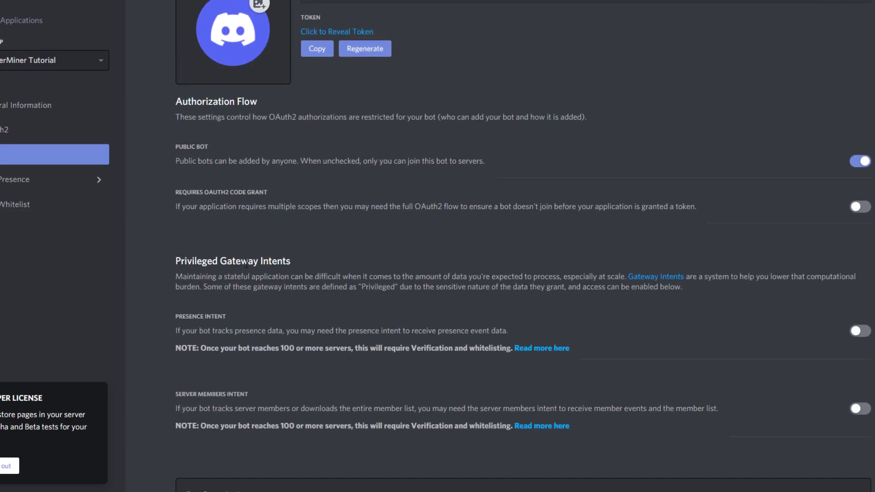
pyautogui.scroll(-1, 185, 404)
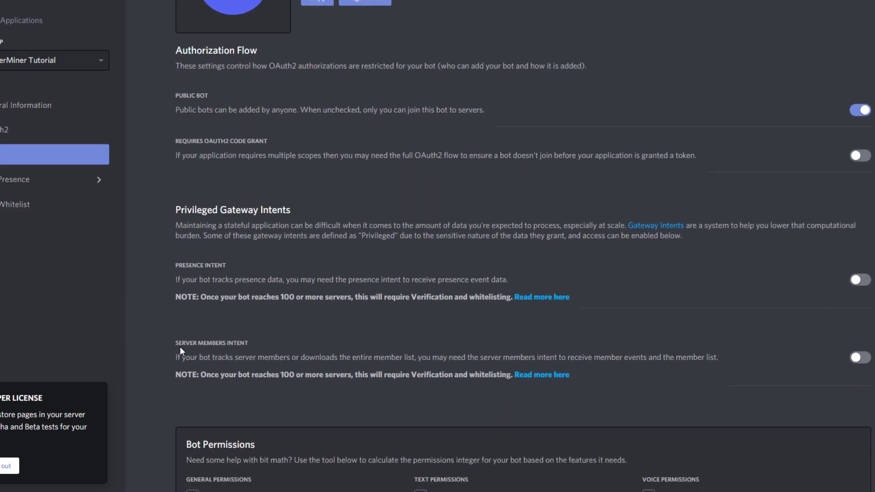
pyautogui.click(861, 358)
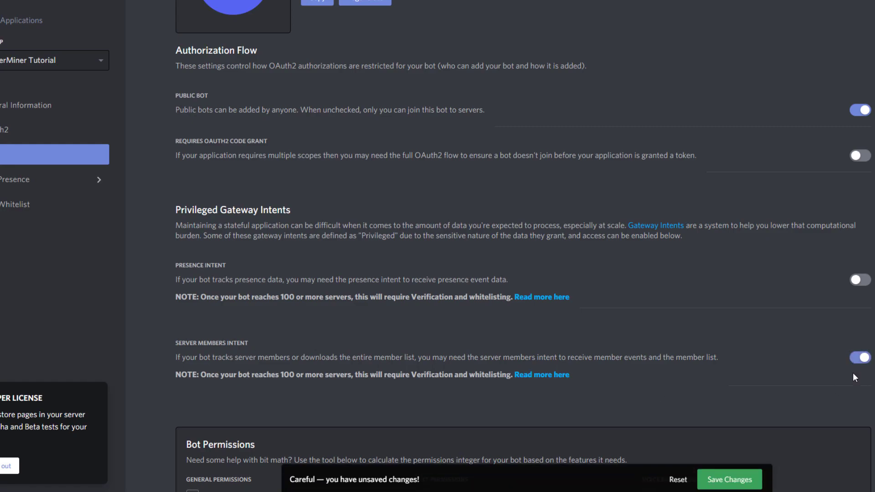
pyautogui.click(739, 467)
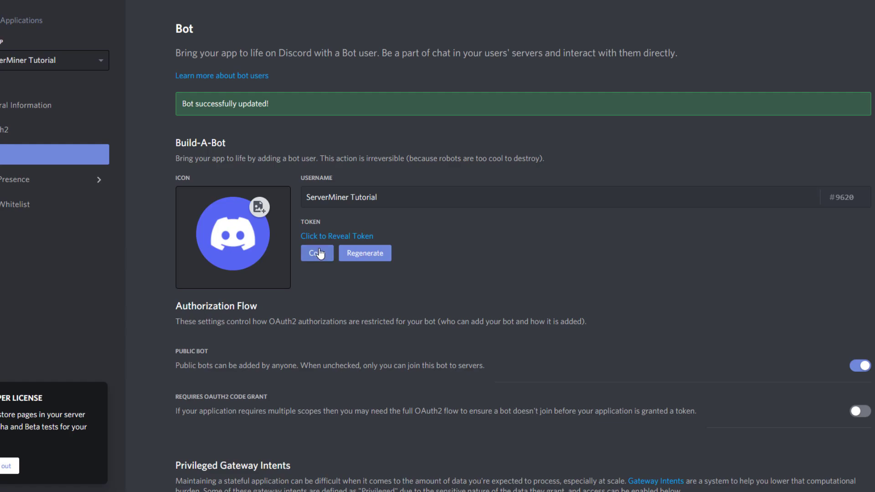
# Reveal the bot's token and open config.yml from /plugins/Discord2FA/ in the ServerMiner File Manager.
pyautogui.click(327, 237)
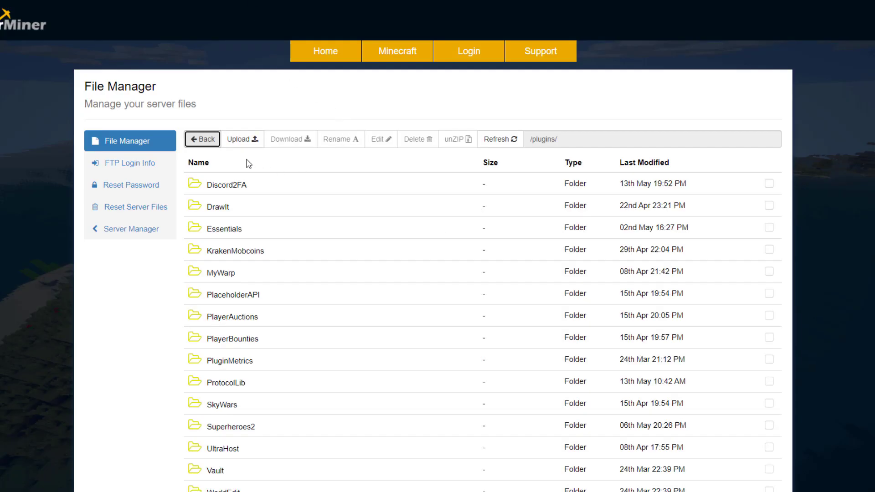
pyautogui.click(242, 187)
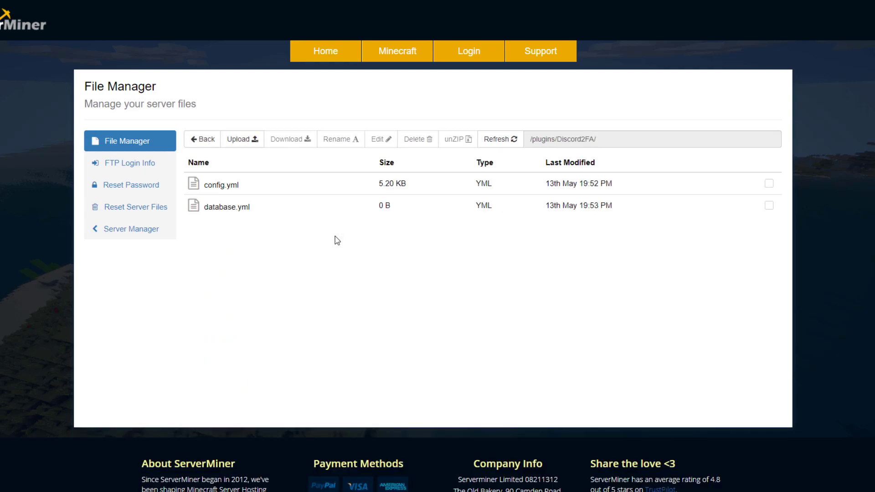
pyautogui.click(244, 187)
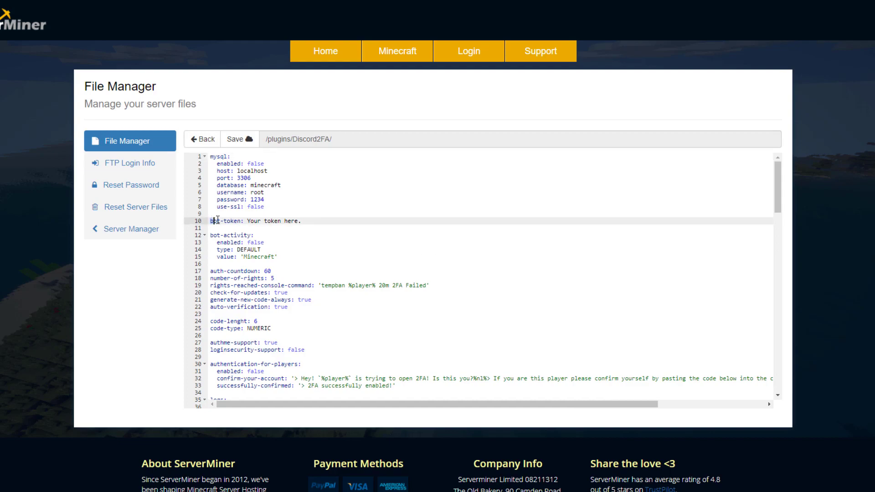
# Replace the placeholder value of bot-token in config.yml by pasting the bot token.
pyautogui.moveTo(214, 221); pyautogui.dragTo(246, 221)
pyautogui.click(248, 221)
pyautogui.moveTo(301, 222); pyautogui.dragTo(245, 221)
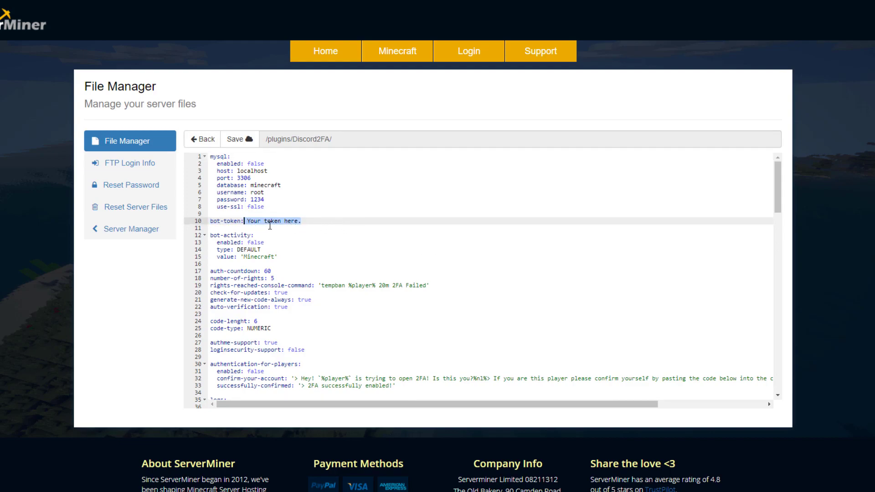
pyautogui.moveTo(300, 222); pyautogui.dragTo(249, 222)
pyautogui.hotkey('ctrl', 'v')
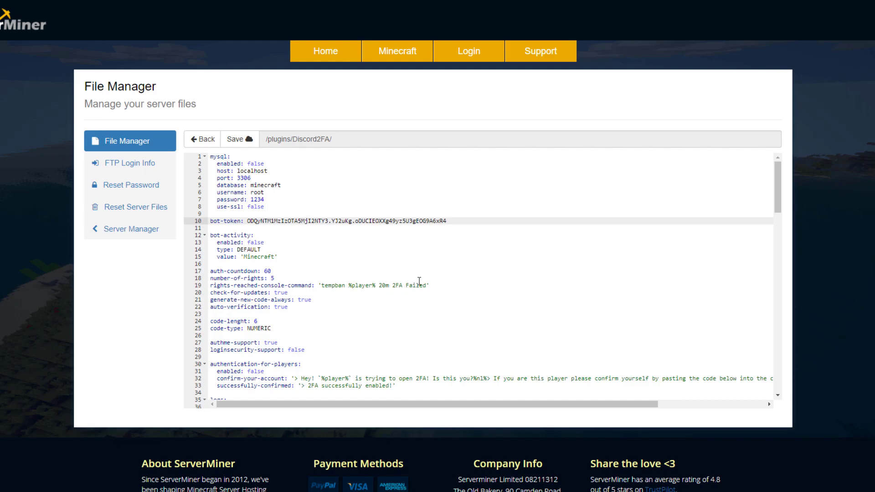
# Set enabled to true under authentication-for-players, review the remaining plugin settings and save config.yml.
pyautogui.scroll(-1, 295, 307)
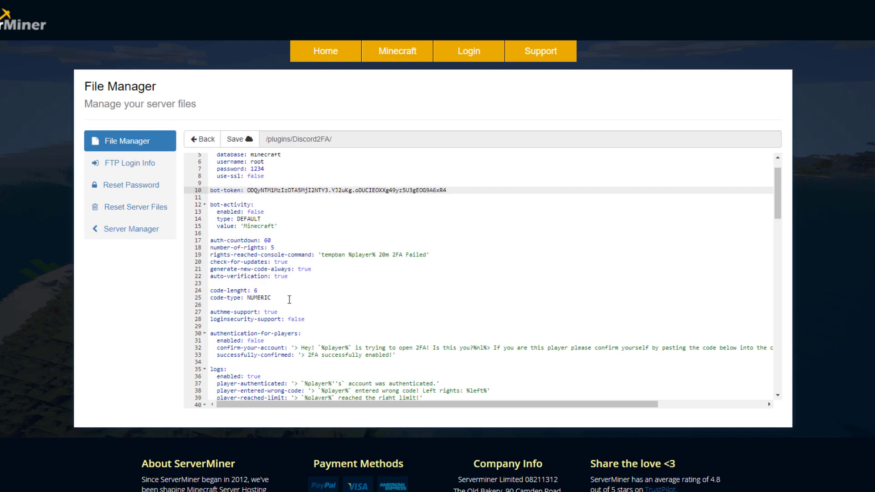
pyautogui.scroll(-1, 290, 300)
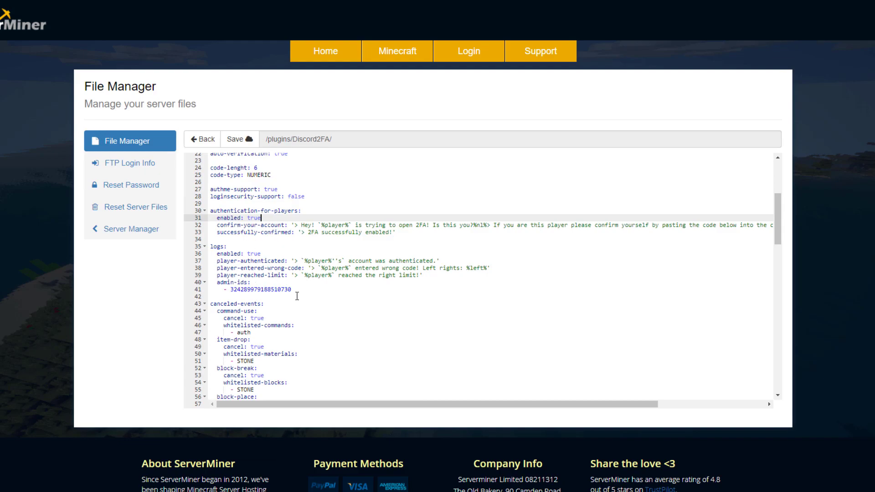
pyautogui.scroll(-3, 291, 296)
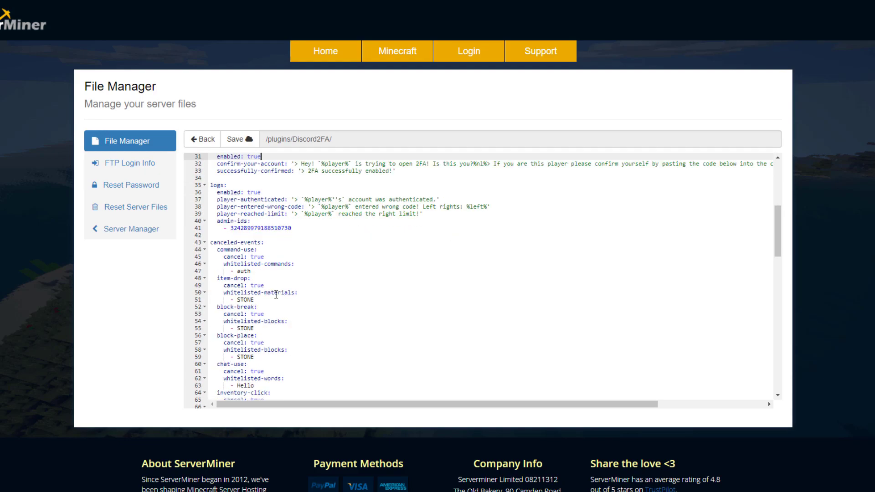
pyautogui.scroll(-2, 249, 248)
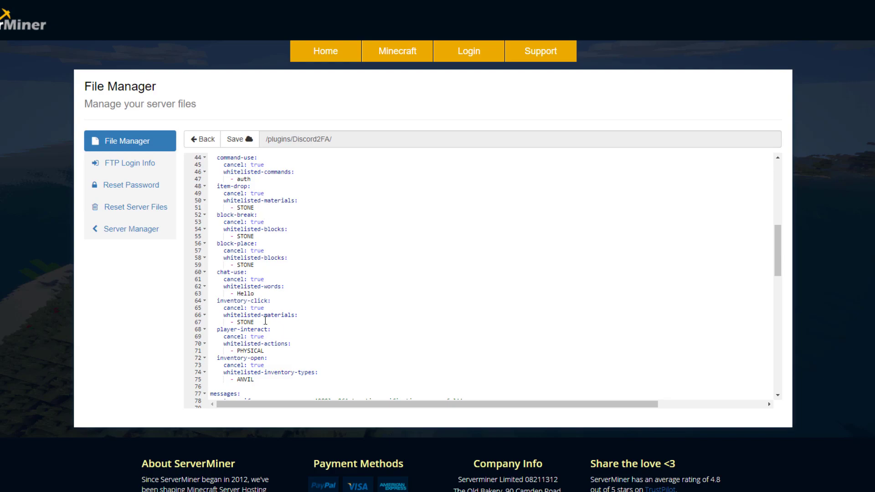
pyautogui.scroll(-3, 319, 284)
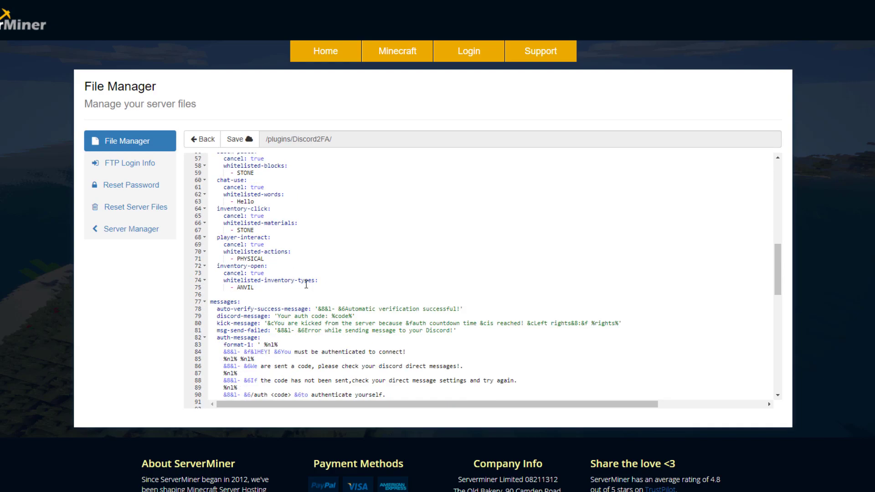
pyautogui.scroll(13, 258, 163)
pyautogui.click(237, 139)
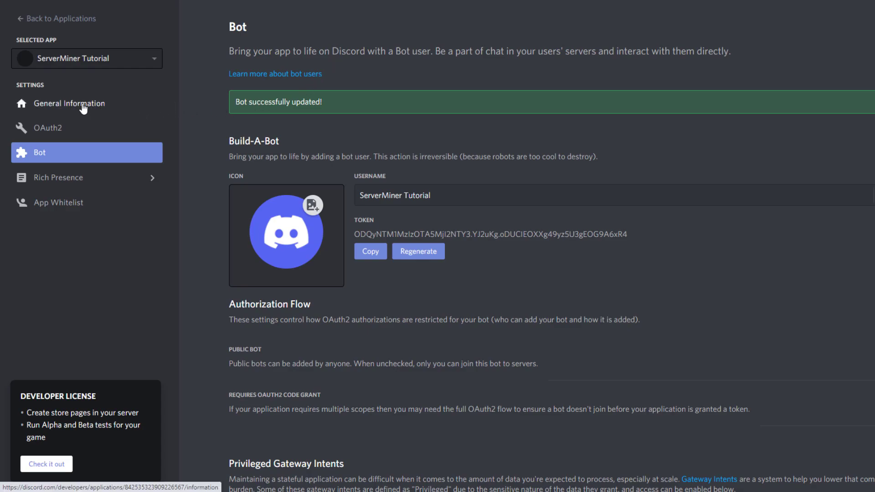
# Copy the application ID from the app's general information and use it to open the bot invite page linked on the Discord2FA resource page.
pyautogui.click(106, 109)
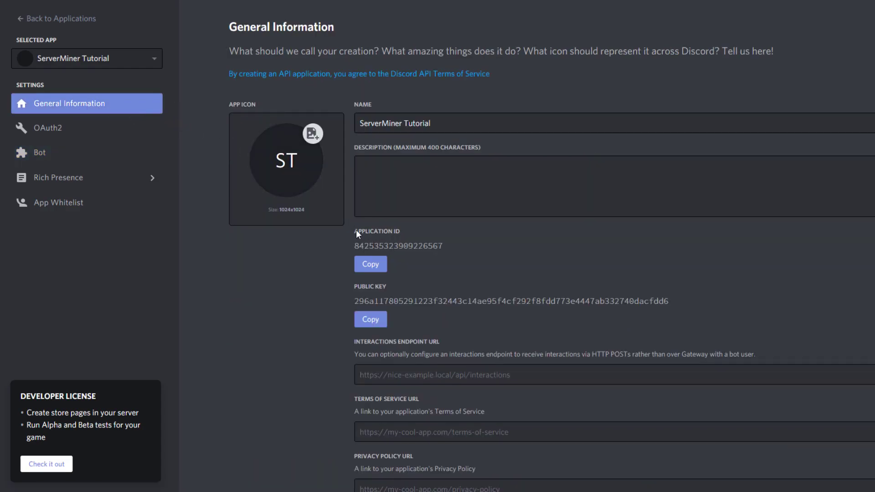
pyautogui.click(370, 264)
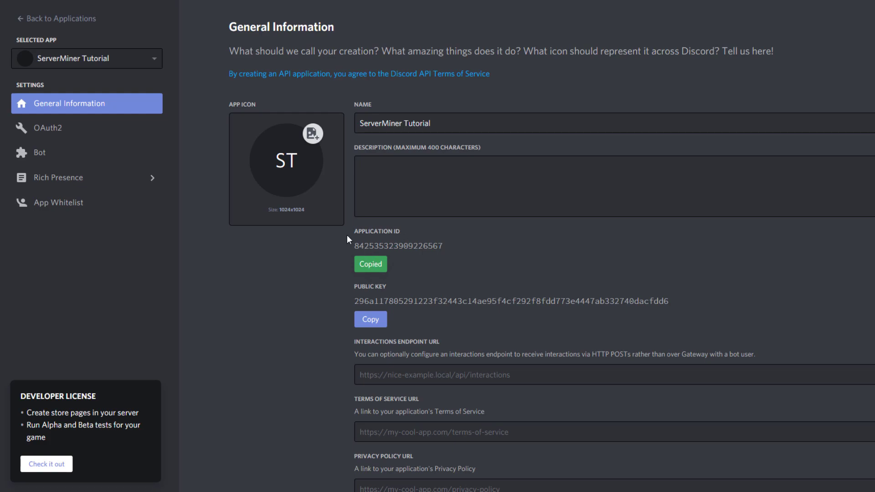
pyautogui.click(92, 9)
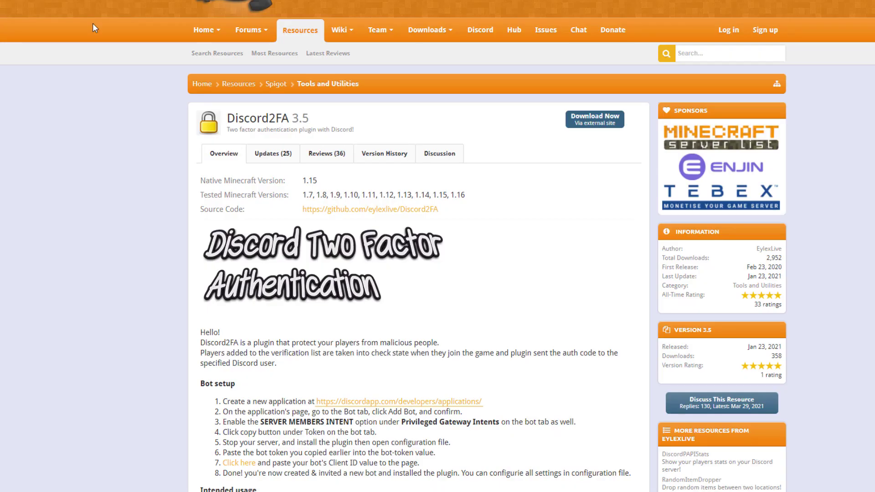
pyautogui.scroll(-1, 221, 389)
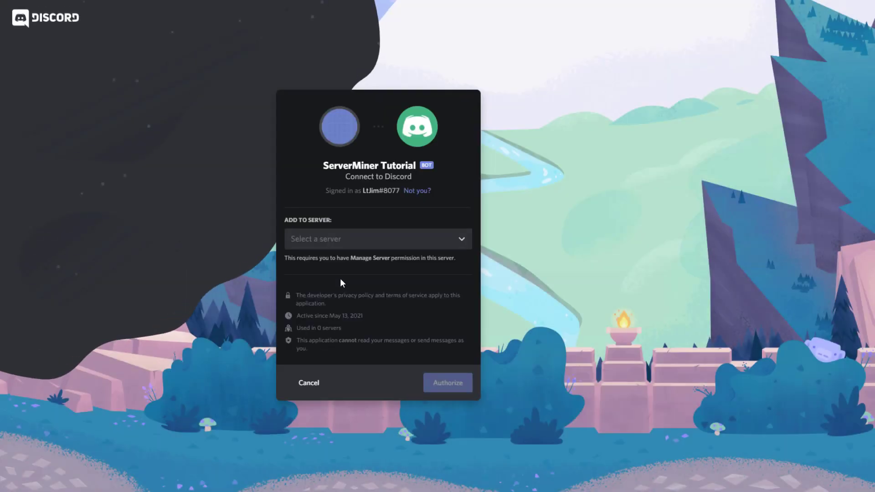
# Authorize the ServerMiner Tutorial bot to join the Serverminer Tutorial server and complete the human verification.
pyautogui.click(396, 245)
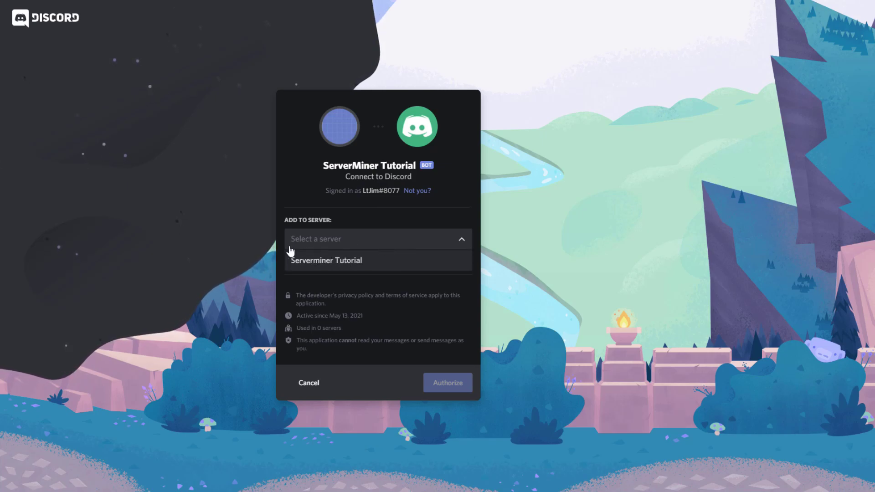
pyautogui.click(342, 261)
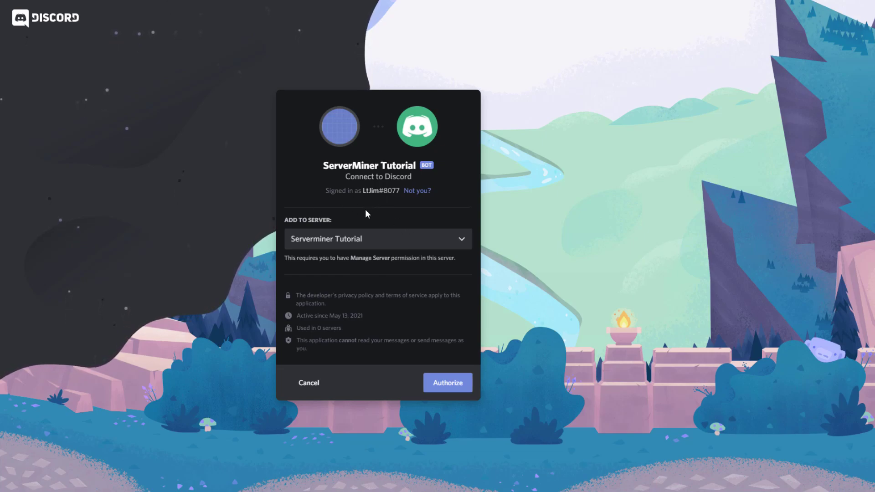
pyautogui.click(451, 384)
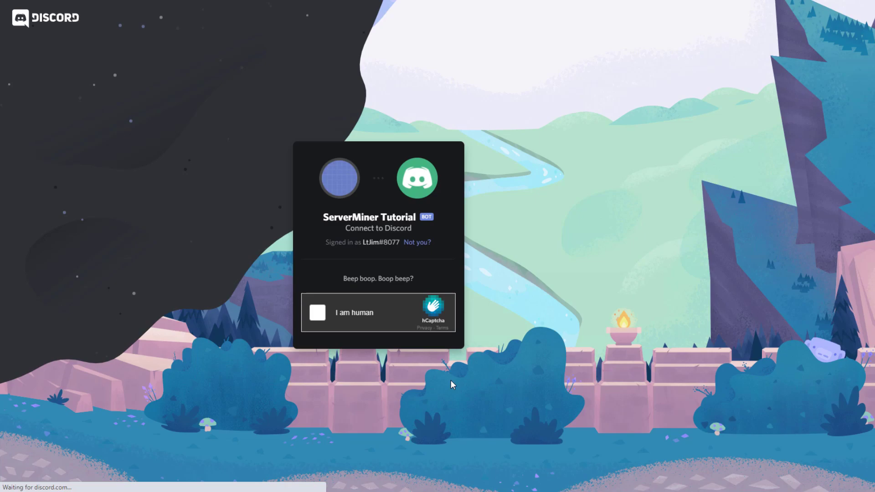
pyautogui.click(314, 311)
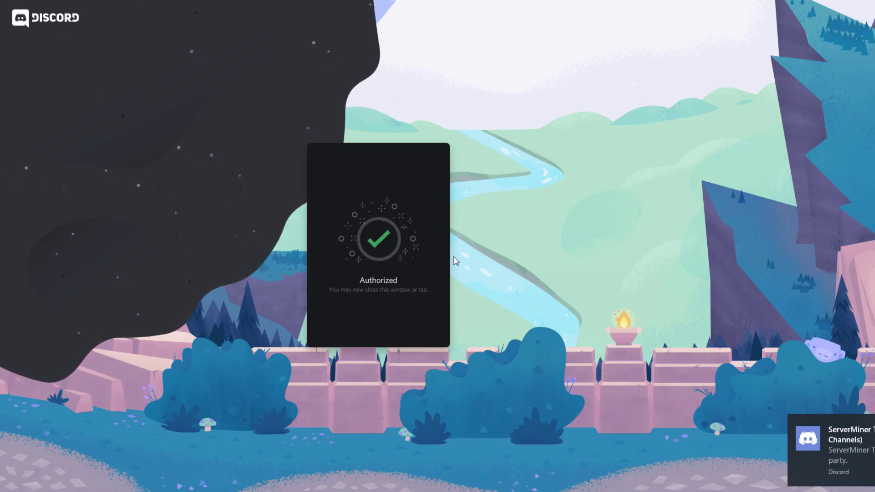
# Switch to the Discord app and open the advanced user settings to check Developer Mode.
pyautogui.hotkey('alt', 'Tab')
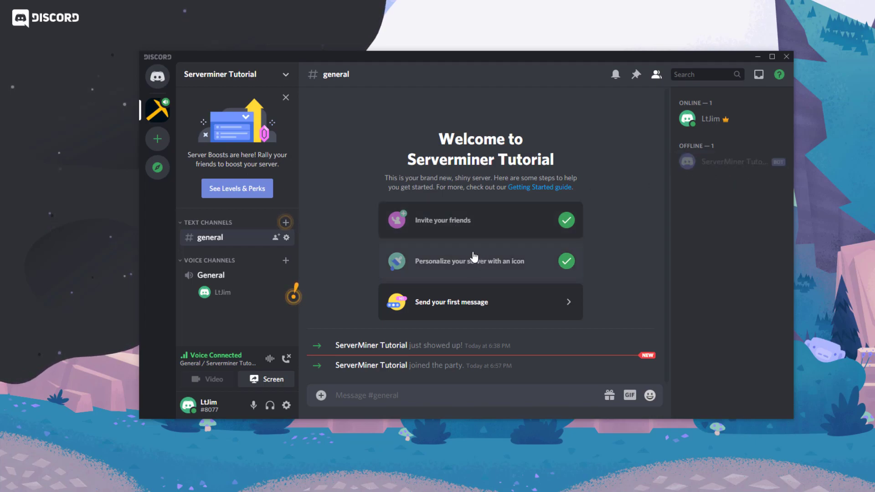
pyautogui.click(286, 405)
pyautogui.scroll(-5, 260, 315)
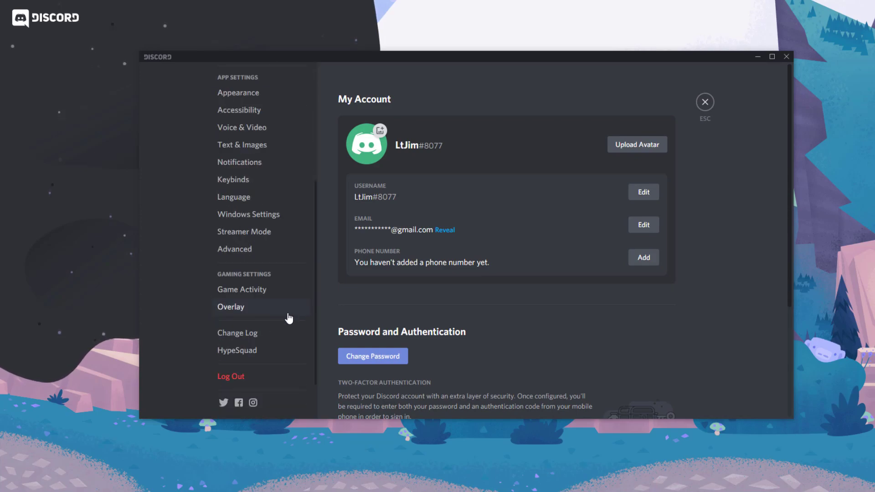
pyautogui.click(252, 252)
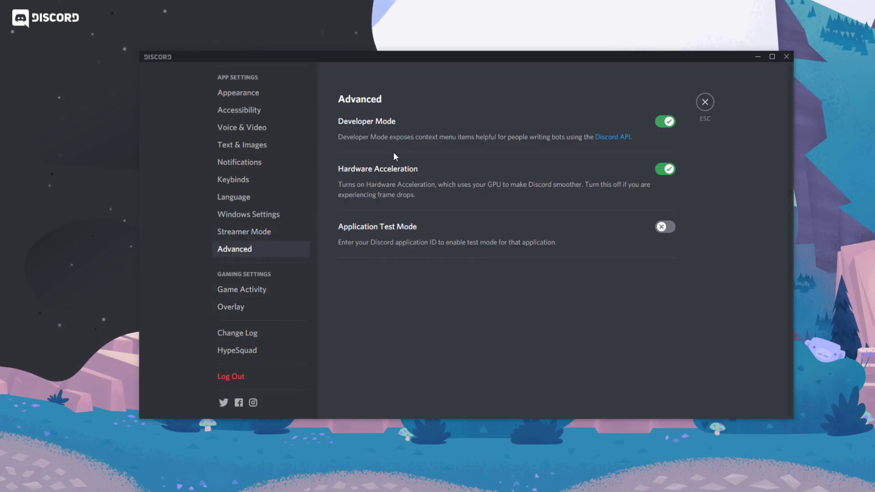
# Toggle Developer Mode off and back on, close the settings and copy the server owner's Discord ID from the member list.
pyautogui.click(666, 121)
pyautogui.click(667, 122)
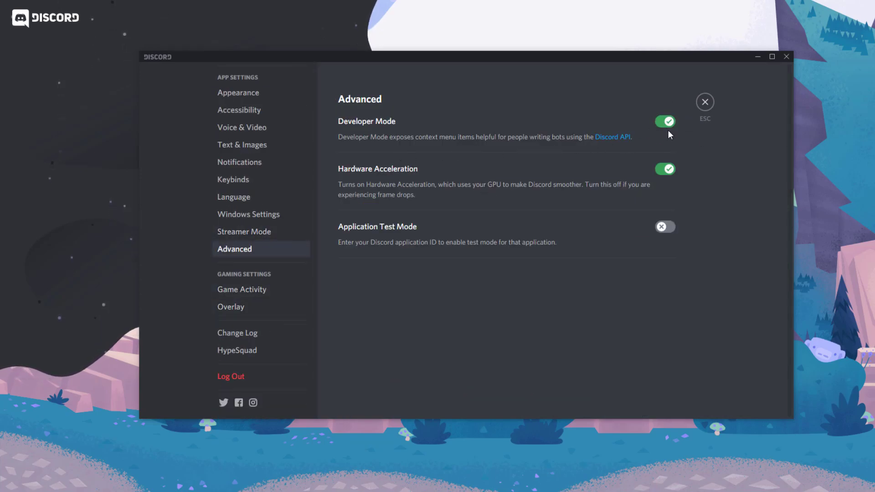
pyautogui.click(705, 102)
pyautogui.rightClick(719, 118)
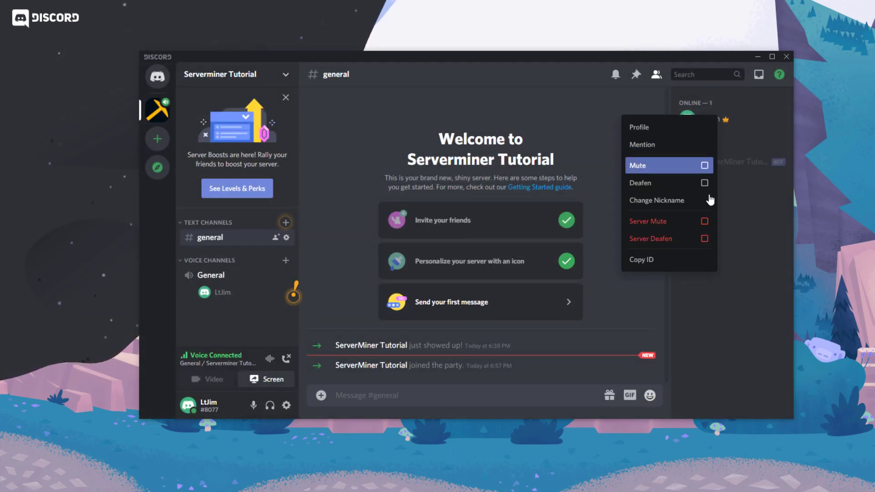
pyautogui.click(677, 262)
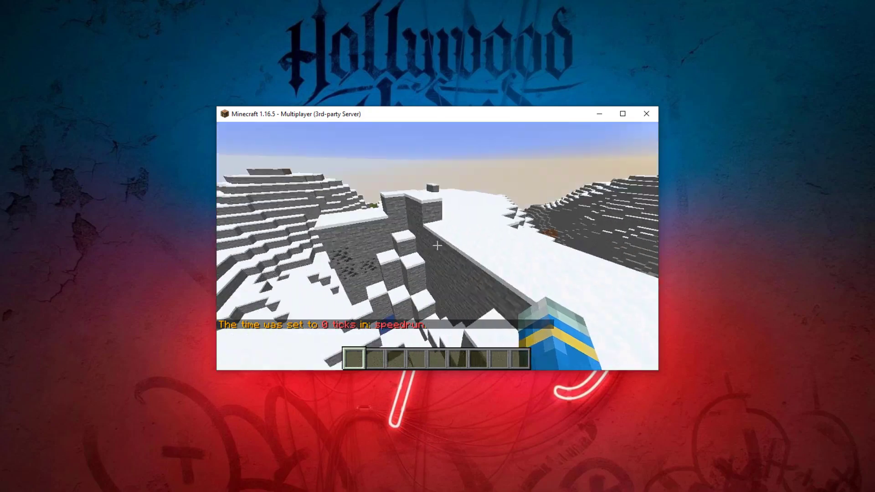
# Switch to Minecraft and run /discord2fa addToVerifyList with the player's username and the Discord ID copied from that member in Discord.
pyautogui.write('/discord2fa addToVerifyList')
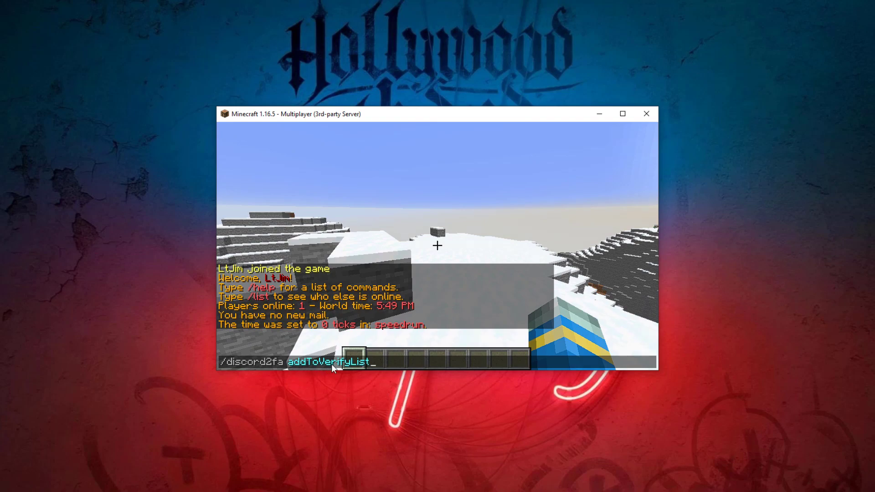
pyautogui.press('Tab')
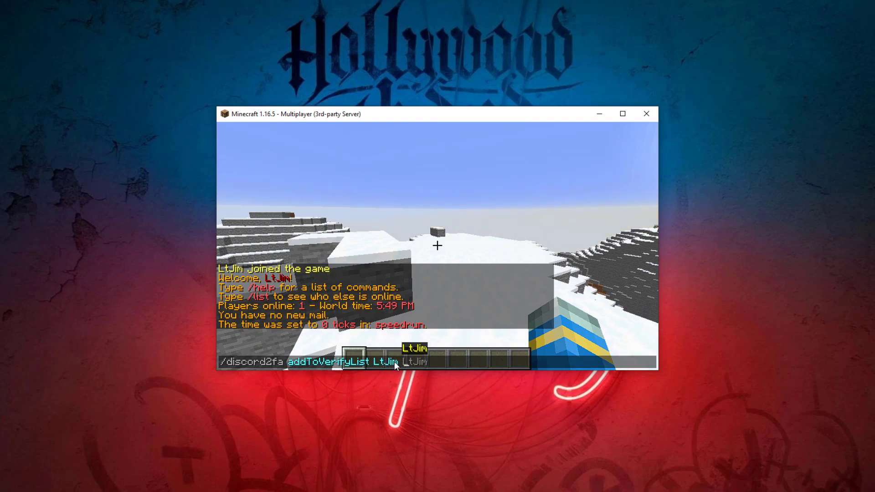
pyautogui.hotkey('alt', 'Tab')
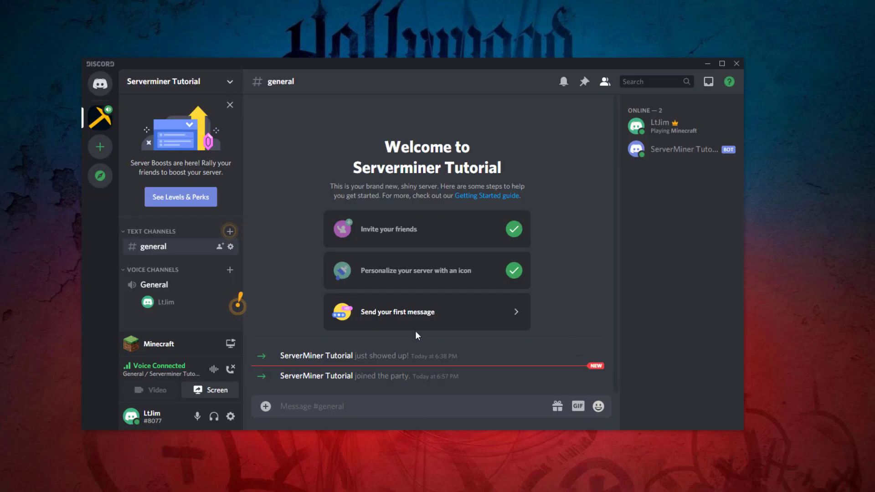
pyautogui.rightClick(654, 122)
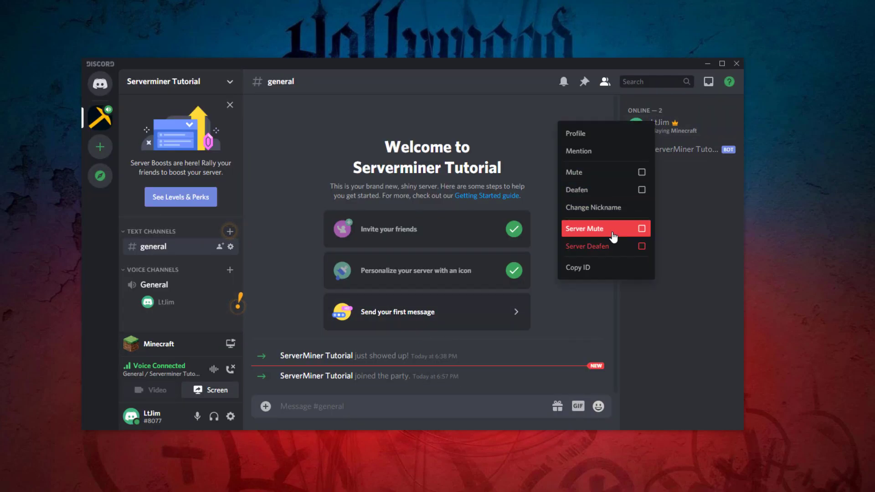
pyautogui.click(605, 268)
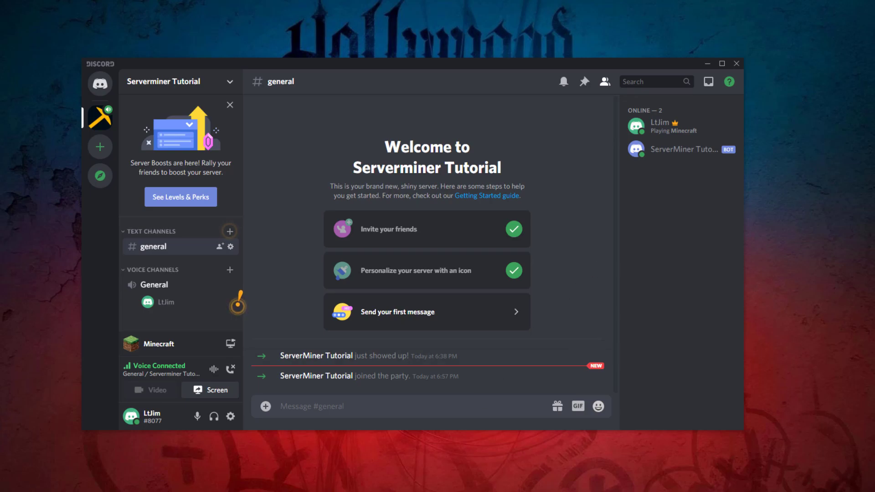
pyautogui.hotkey('alt', 'Tab')
pyautogui.hotkey('ctrl', 'v')
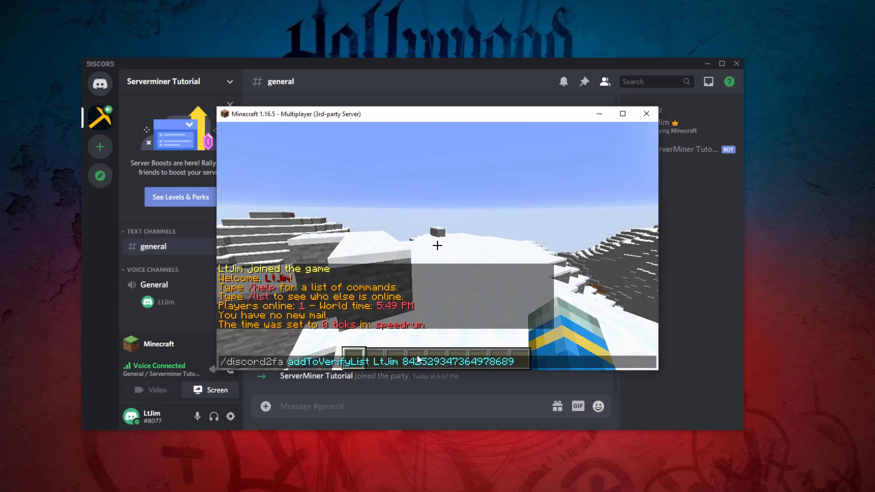
pyautogui.press('Return')
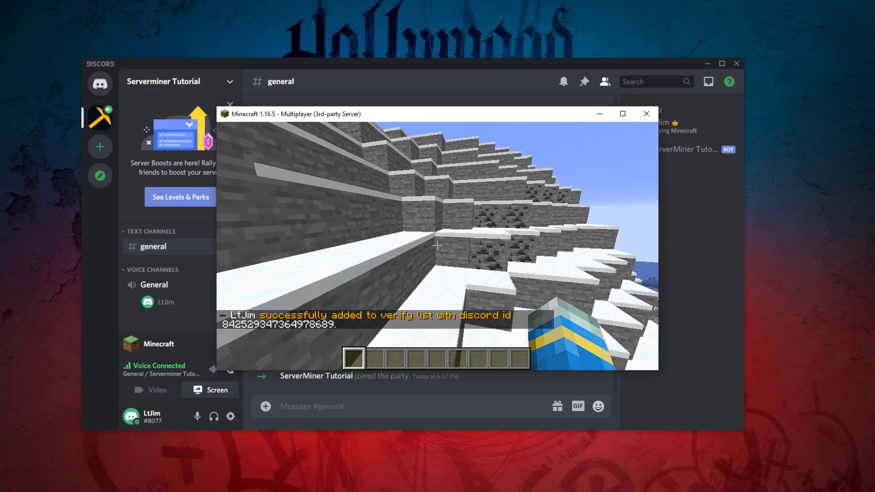
# Disconnect from the game and rejoin Minecraft Server from the multiplayer list.
pyautogui.press('Escape')
pyautogui.click(465, 294)
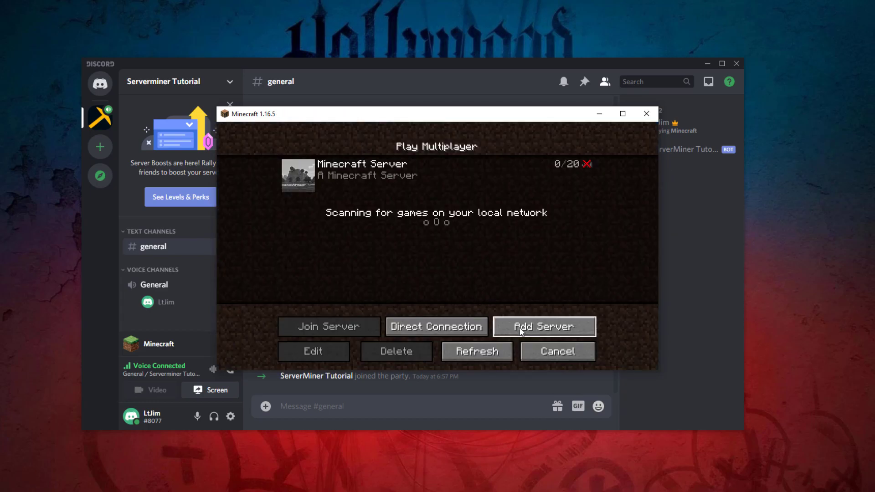
pyautogui.doubleClick(478, 170)
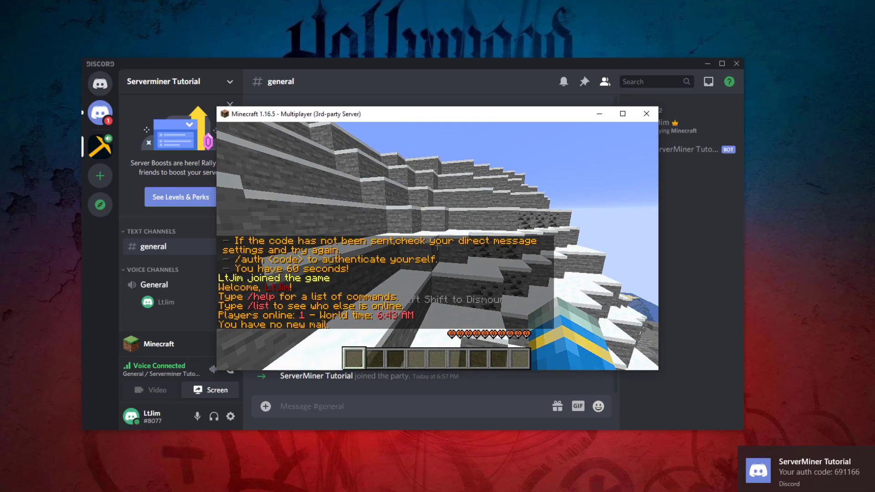
# Begin the /auth command in chat, switch to Discord, close the older bot conversation and open the online ServerMiner Tutorial bot's direct message.
pyautogui.press('t')
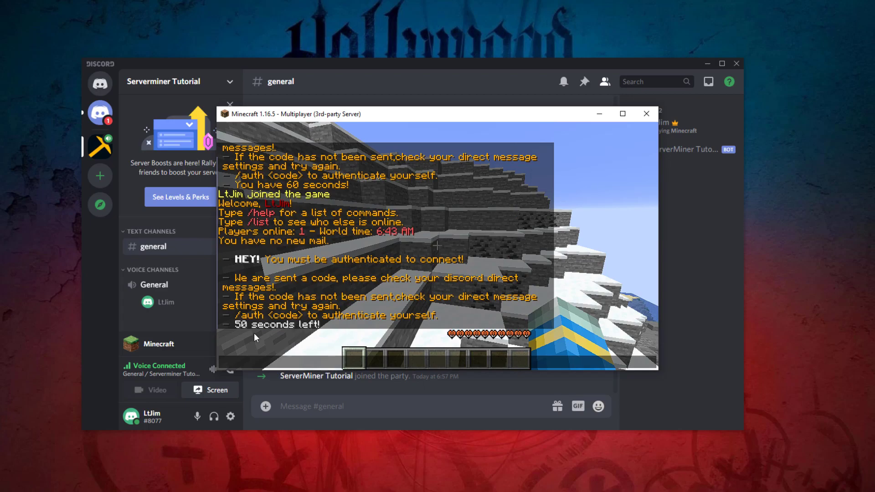
pyautogui.write('/auth')
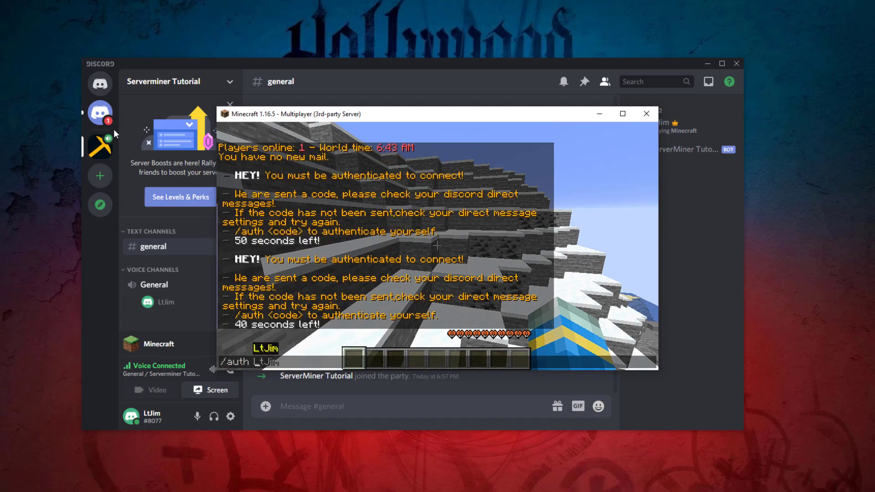
pyautogui.click(101, 115)
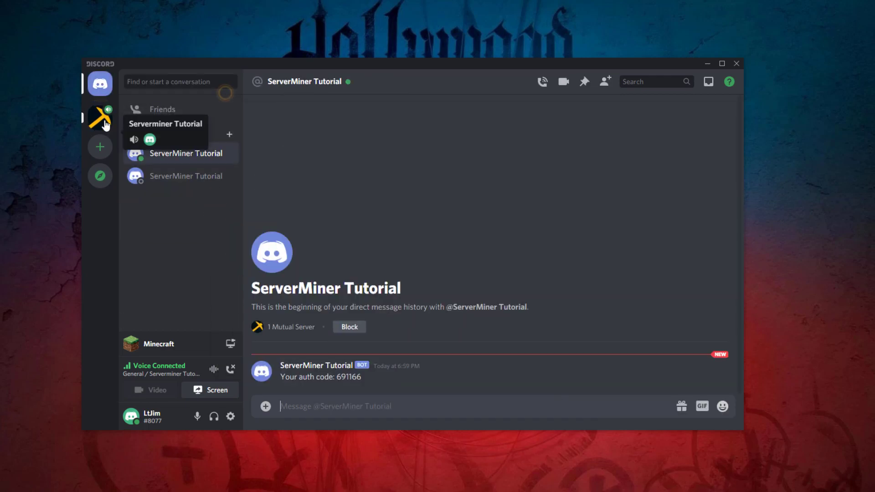
pyautogui.click(191, 177)
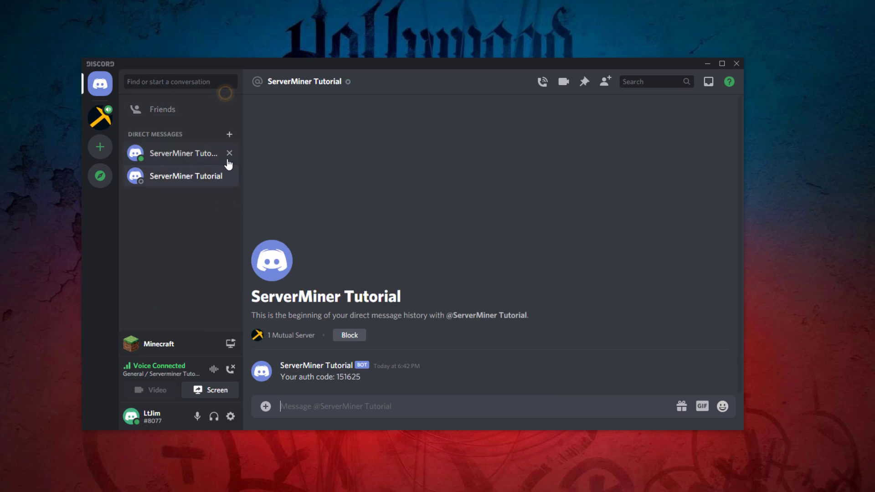
pyautogui.click(229, 176)
pyautogui.click(172, 153)
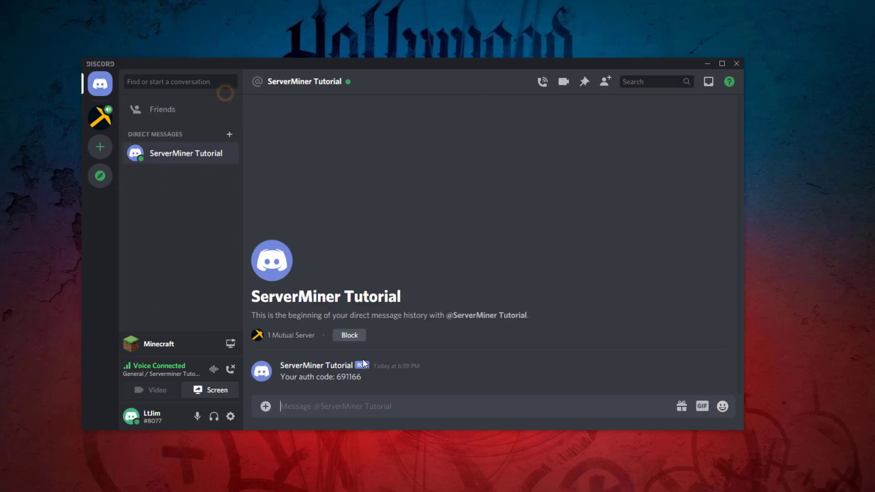
# Copy the auth code from the bot's message and run /auth with that code in Minecraft.
pyautogui.doubleClick(349, 377)
pyautogui.hotkey('ctrl', 'c')
pyautogui.hotkey('alt', 'Tab')
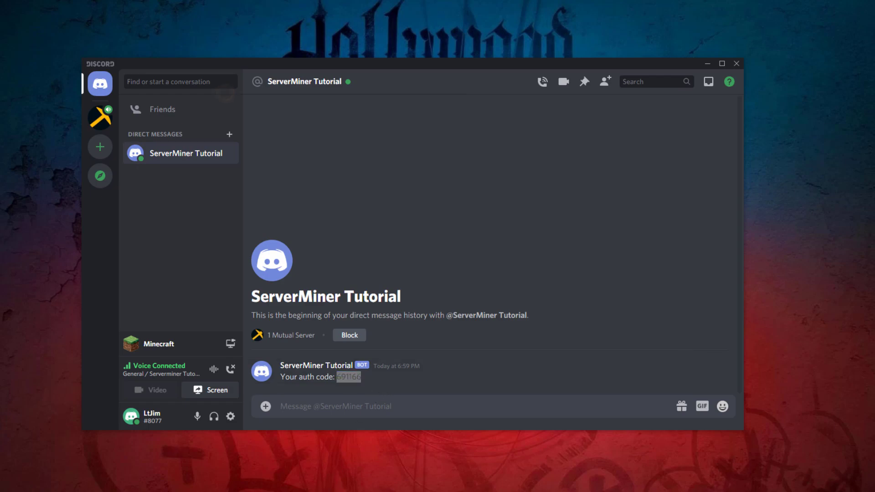
pyautogui.write('/auth')
pyautogui.hotkey('ctrl', 'v')
pyautogui.press('Return')
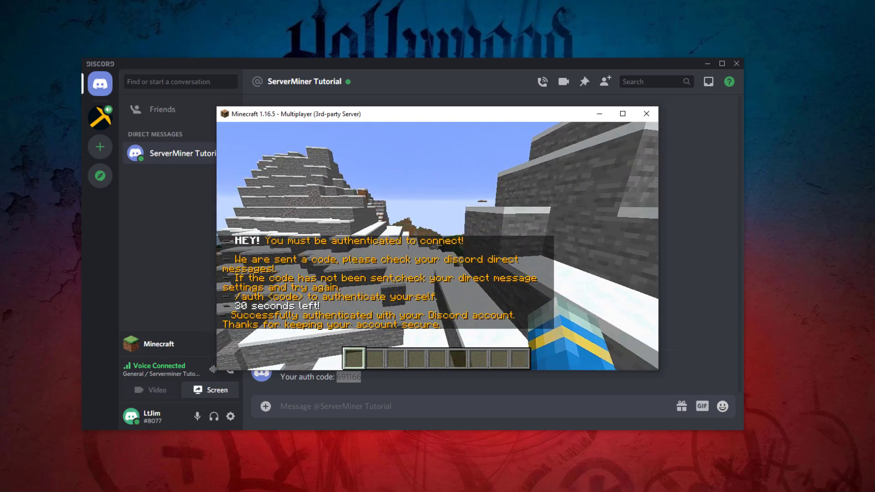
# Walk the player around the snowy mountain to test movement on the server.
pyautogui.press('w')
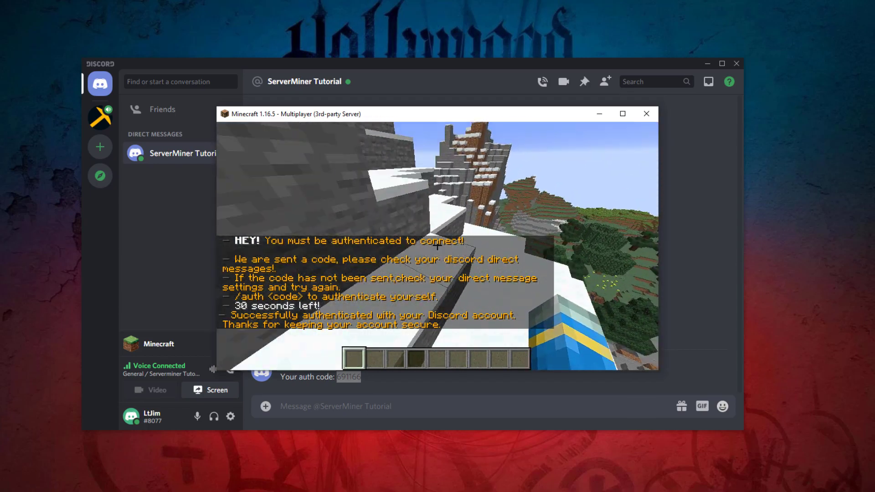
pyautogui.press('w')
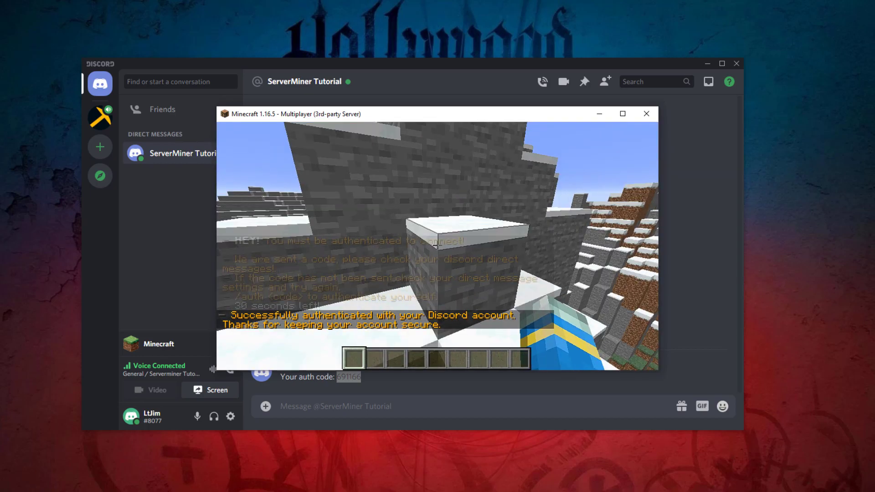
pyautogui.press('w')
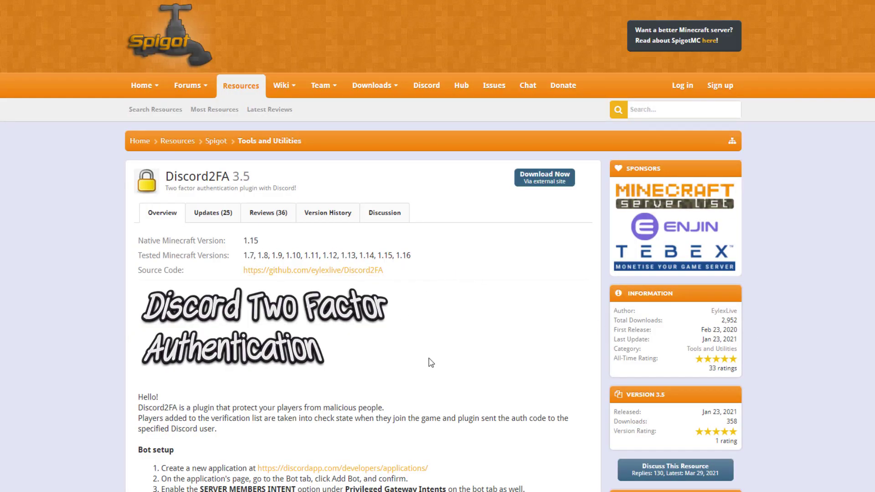
# Switch to the Discord2FA resource page on SpigotMC and review its commands and permissions lists.
pyautogui.scroll(-12, 440, 364)
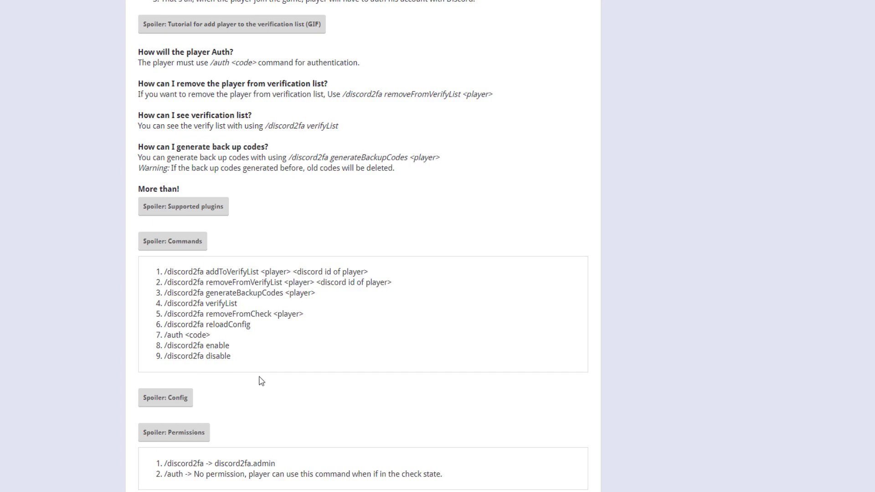
pyautogui.scroll(-2, 258, 373)
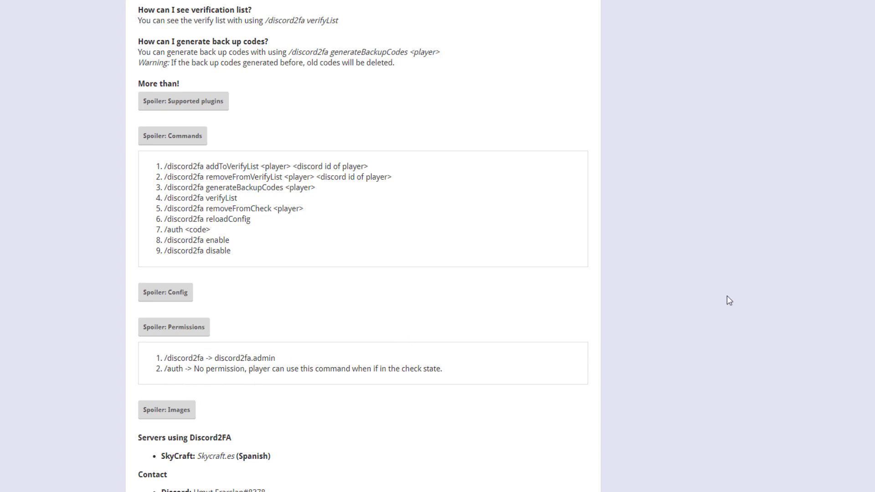
pyautogui.scroll(15, 22, 141)
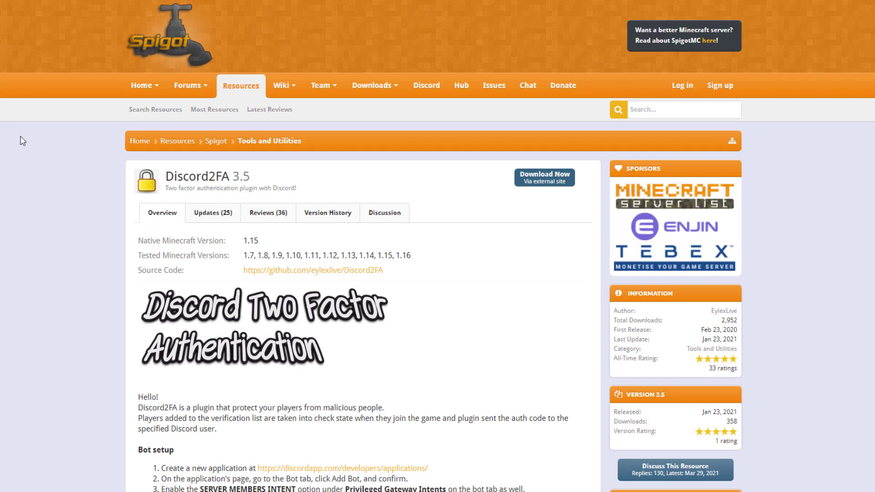